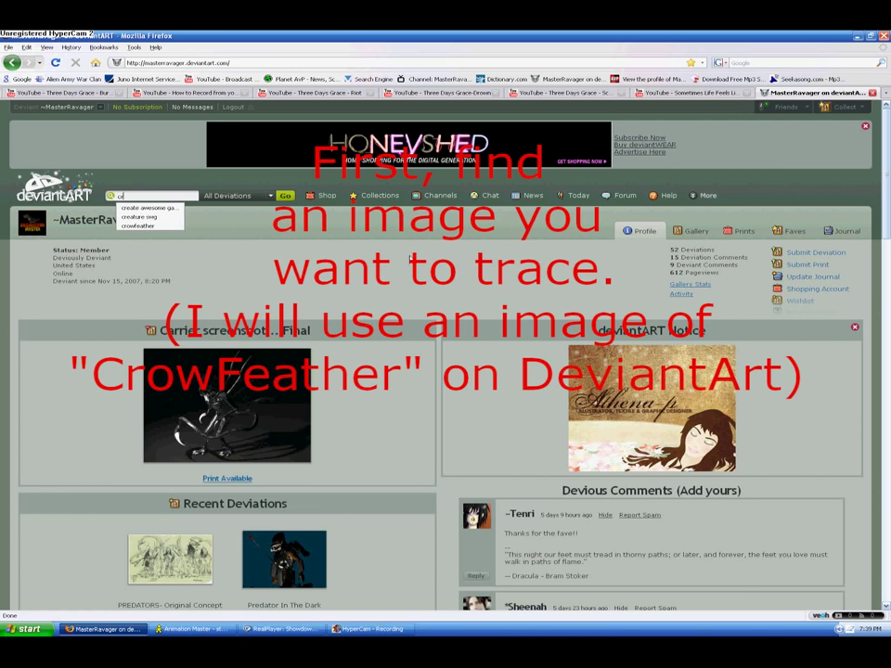
- Search deviantART for "crowfeather" and open the seated black cat picture with the blue eyes in its large view
type("feat")
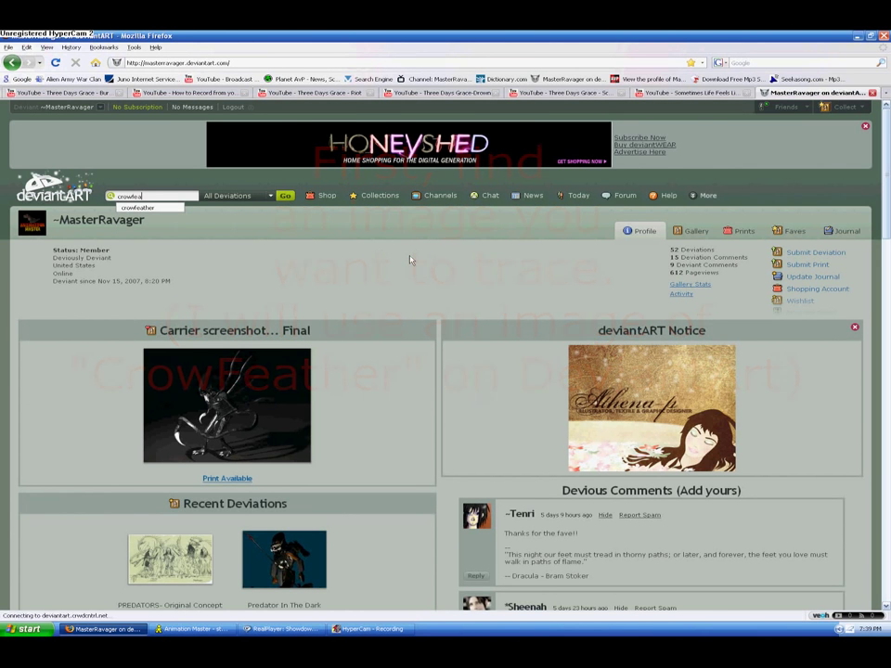
key("Return")
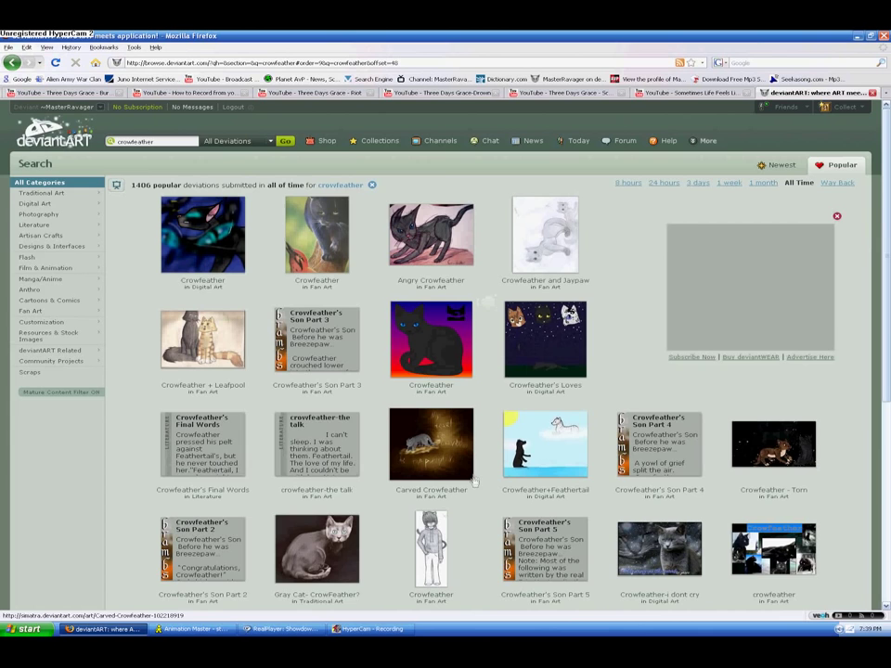
left_click(441, 320)
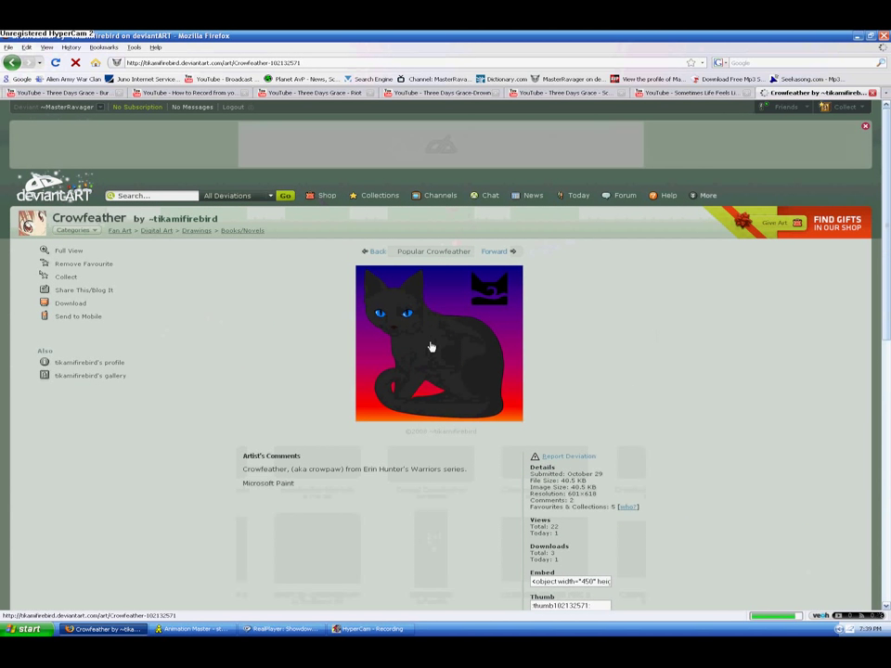
left_click(432, 346)
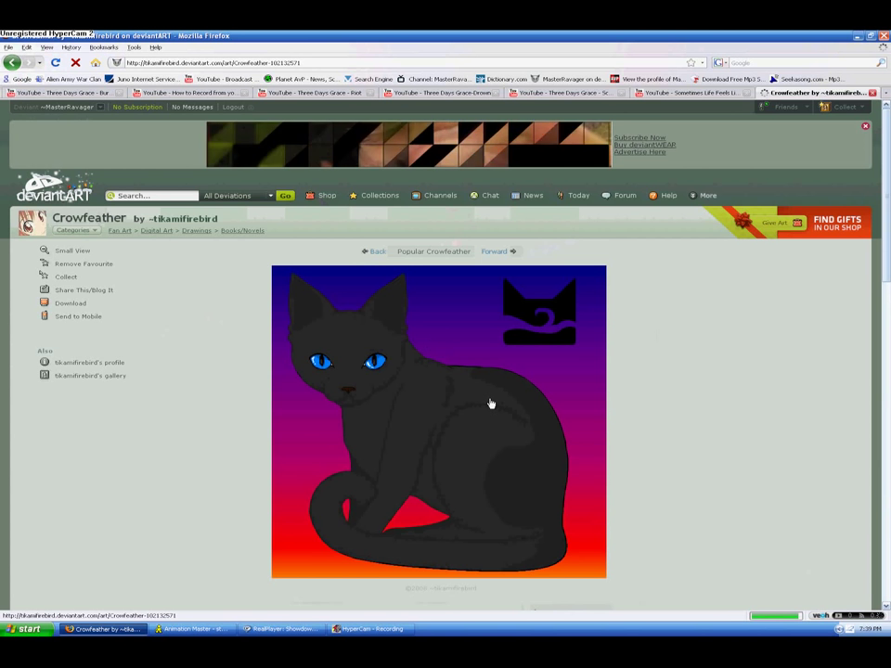
scroll(489, 405, "down", 1)
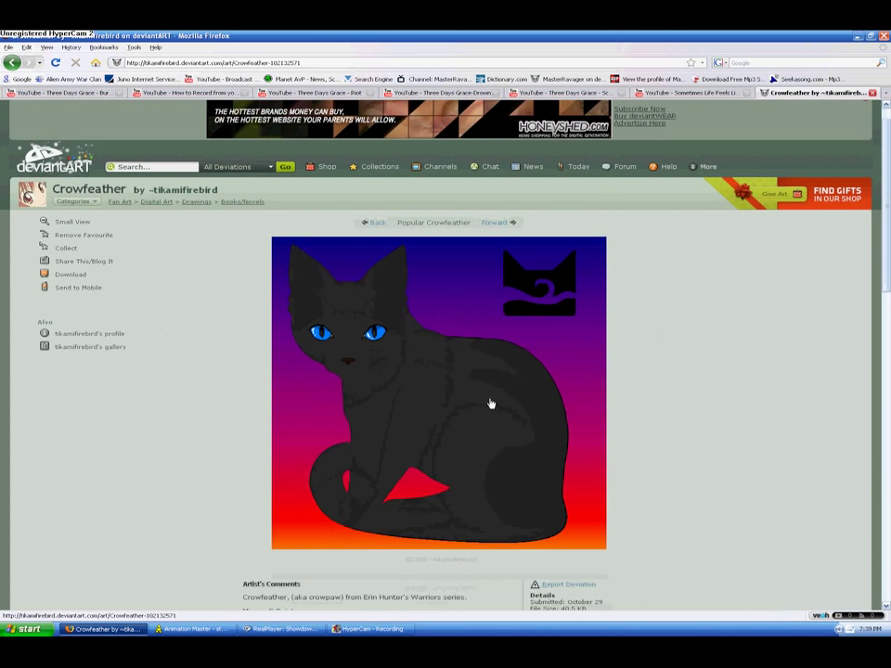
- Download the full-size cat picture and save it to the Desktop as a JPEG image
left_click(74, 275)
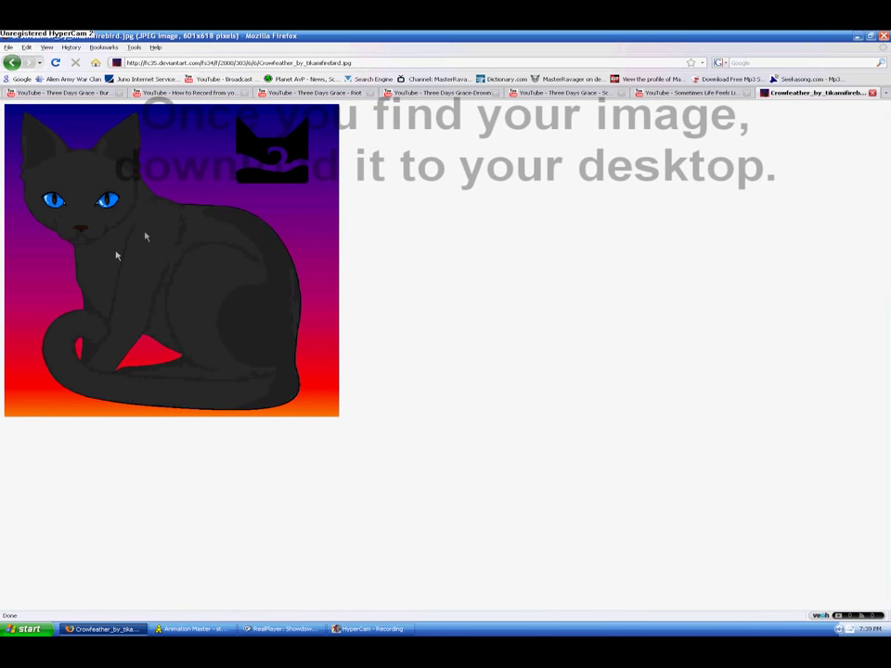
right_click(146, 228)
left_click(183, 254)
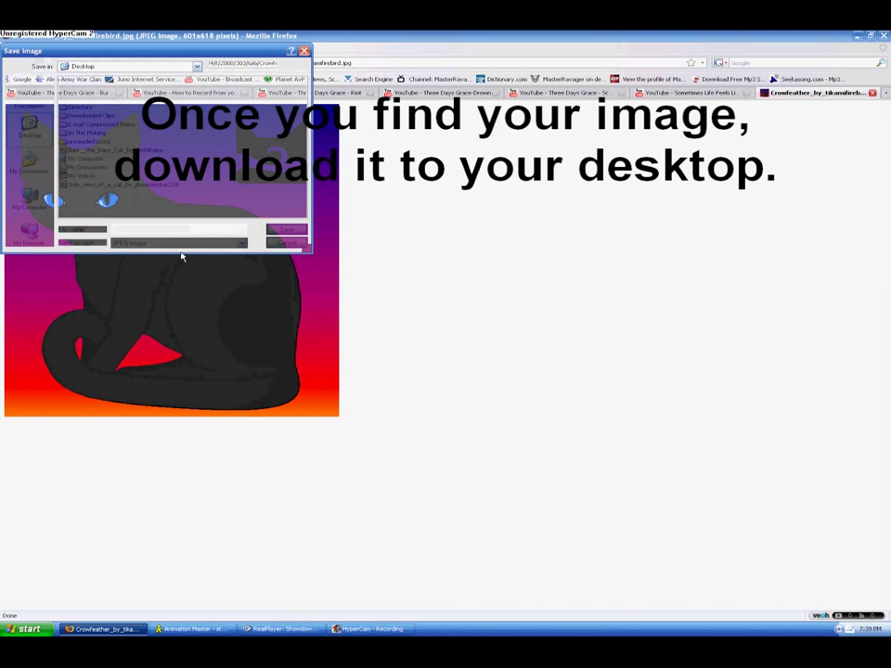
left_click(288, 232)
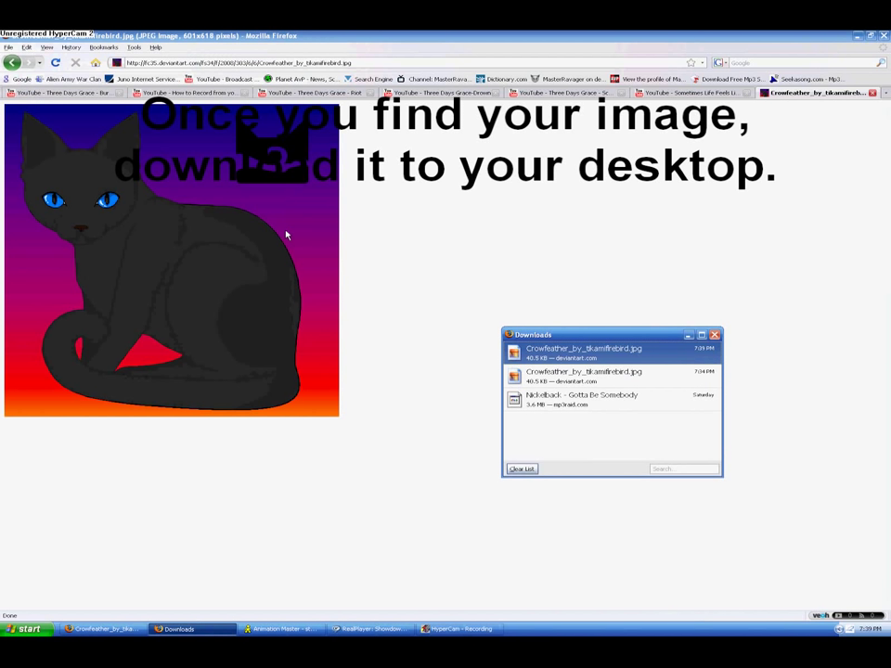
left_click(718, 335)
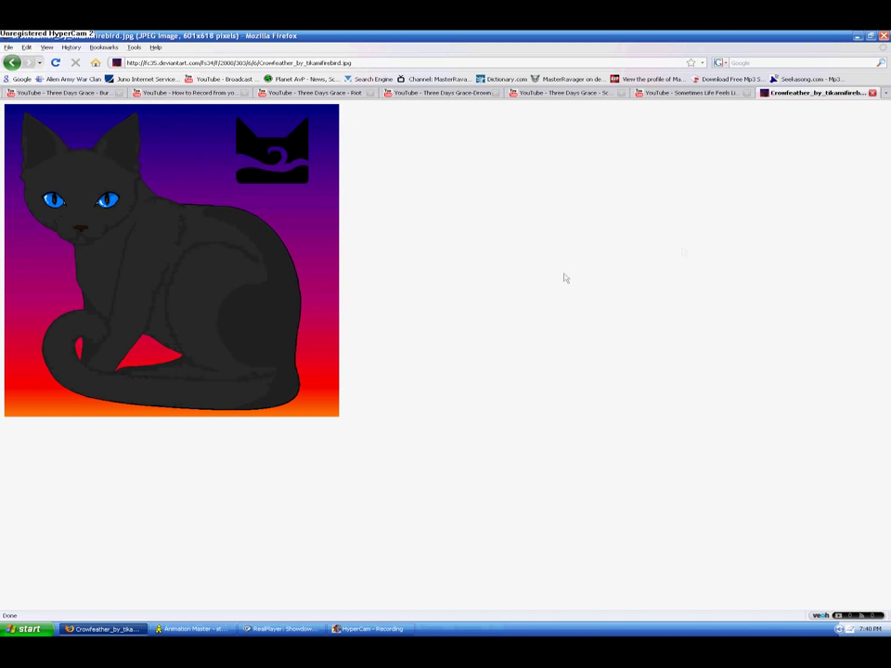
- Switch to Animation:Master and create a new model in the stalker project's objects
left_click(858, 35)
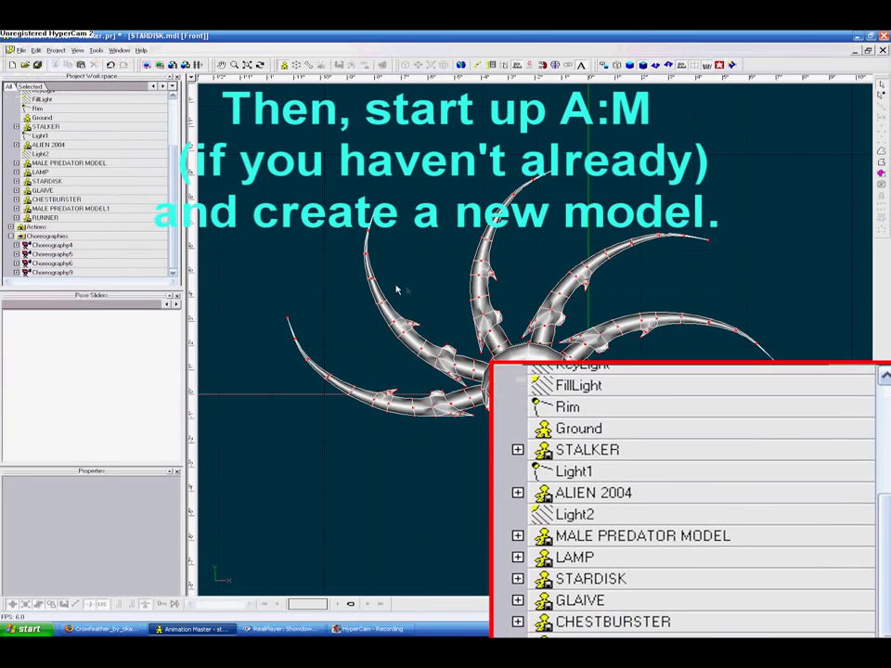
middle_click_drag(397, 286, 435, 299)
left_click_drag(173, 209, 179, 131)
left_click(39, 140)
right_click(39, 140)
mouse_move(56, 149)
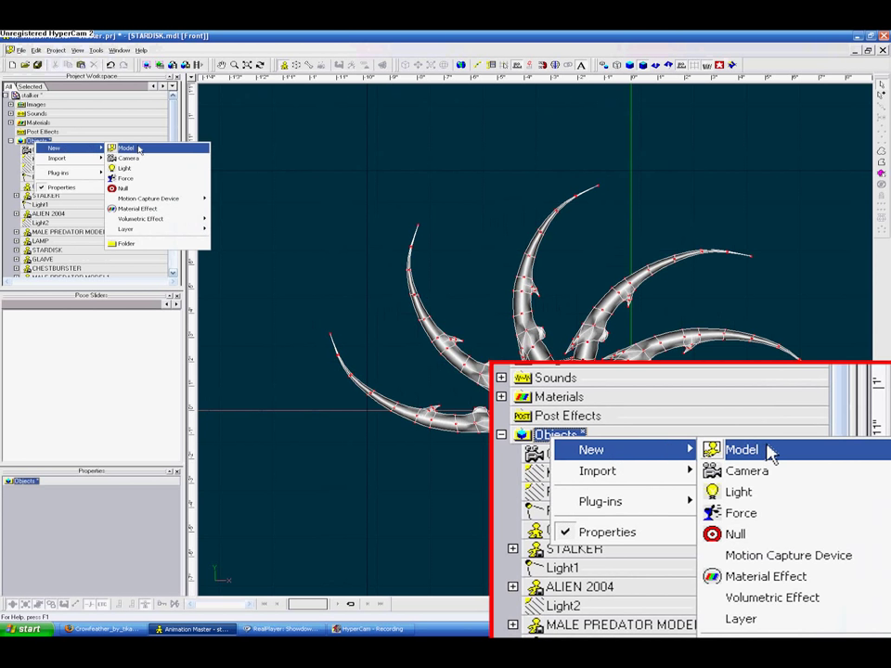
left_click(138, 149)
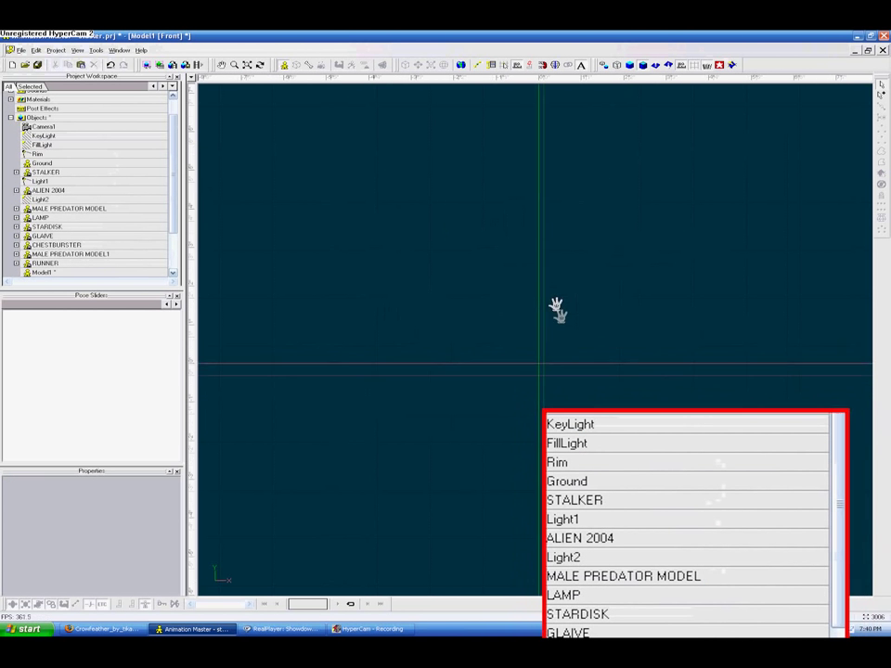
scroll(557, 302, "down", 4)
middle_click_drag(541, 280, 555, 339)
mouse_move(555, 339)
left_mouse_down()
mouse_move(607, 359)
mouse_move(551, 362)
left_mouse_up()
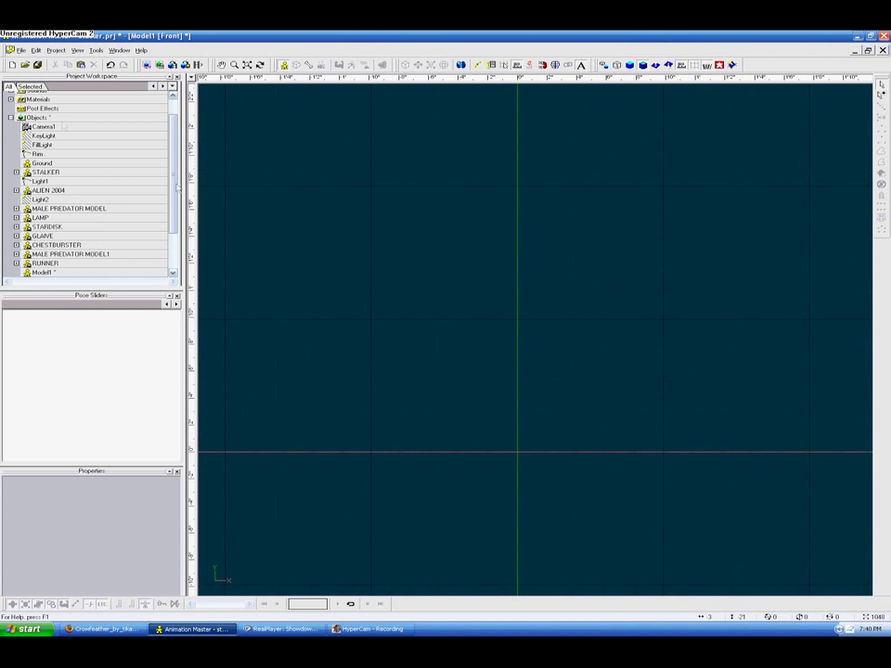
scroll(173, 149, "up", 1)
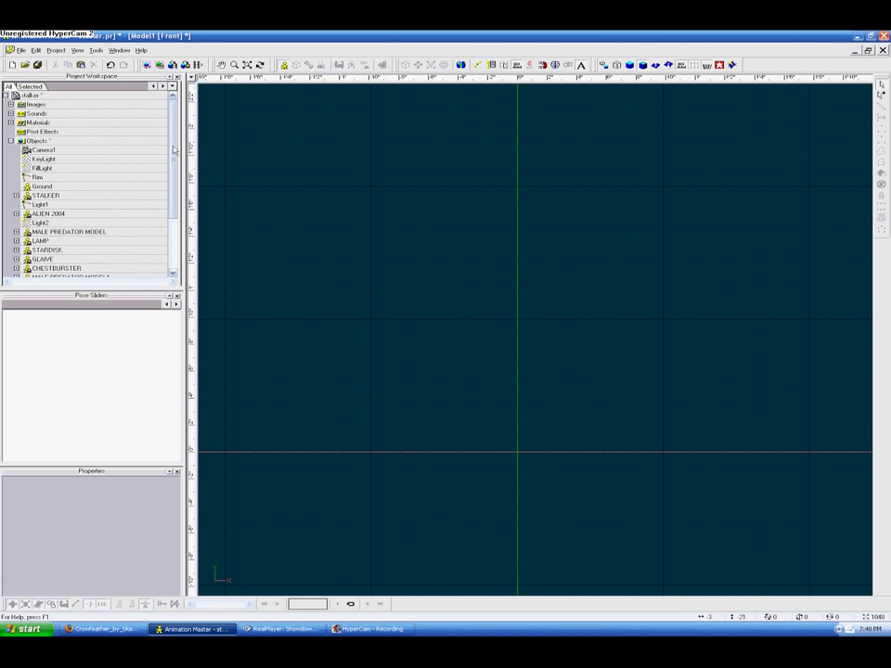
right_click(570, 314)
mouse_move(605, 394)
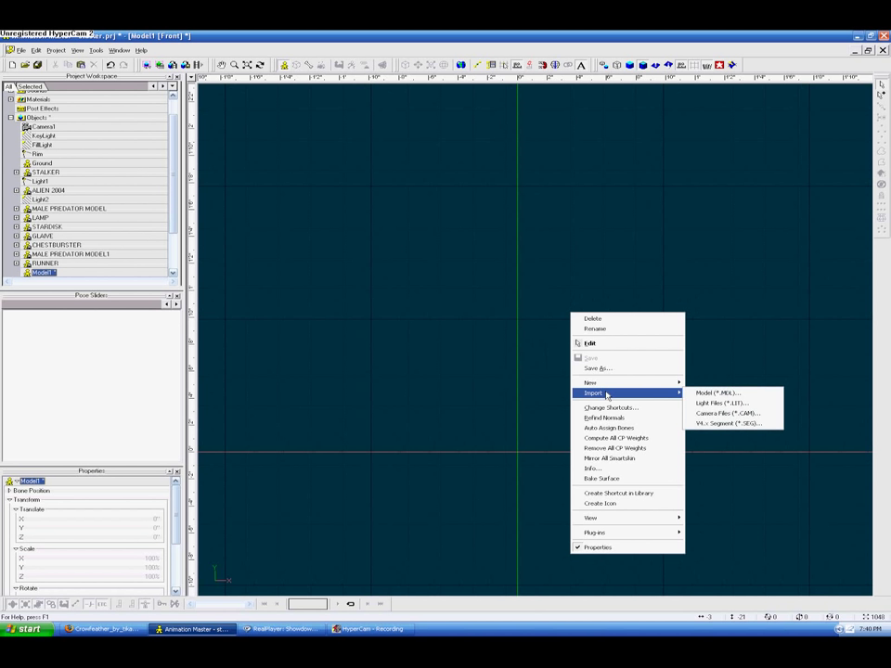
left_click(513, 390)
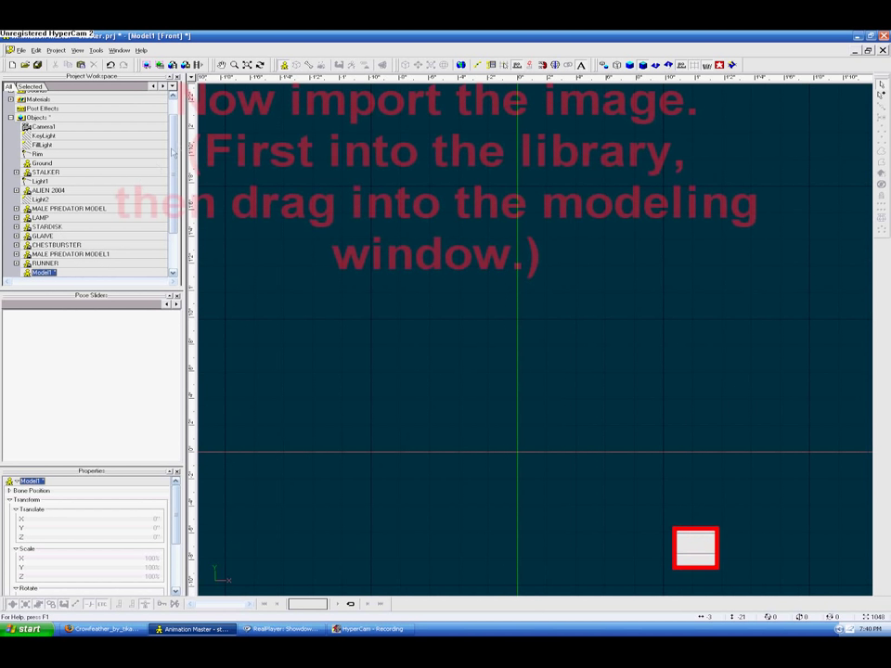
- Import the image Crowfeather_by_tikamifirebird from the Desktop into the project's Images folder
scroll(130, 88, "up", 2)
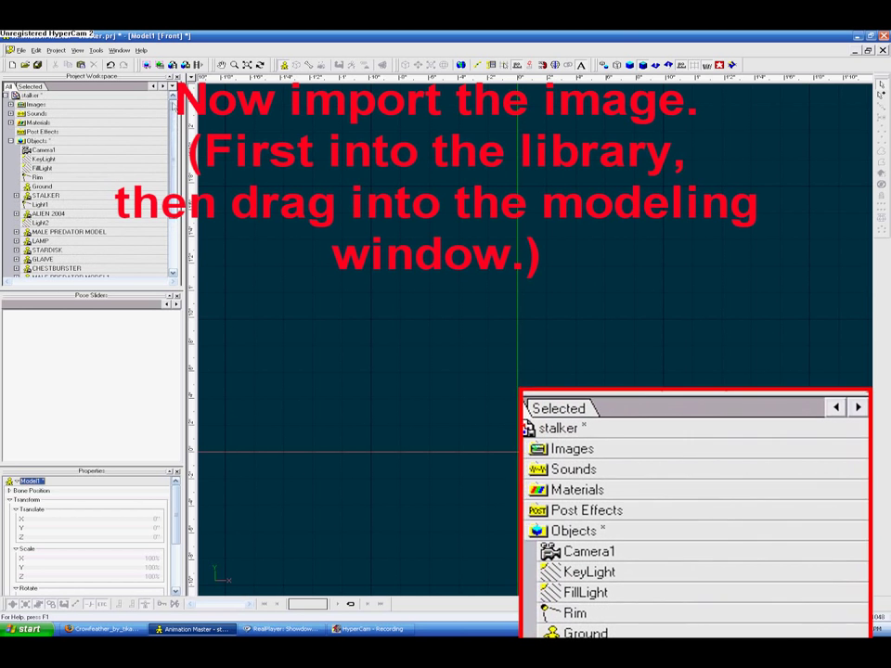
right_click(37, 106)
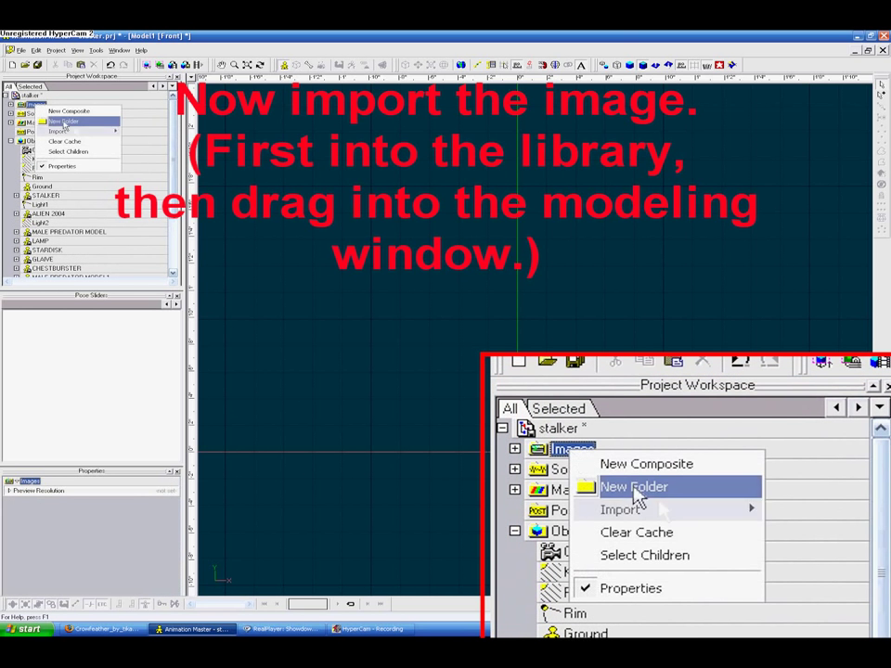
mouse_move(76, 131)
left_click(141, 131)
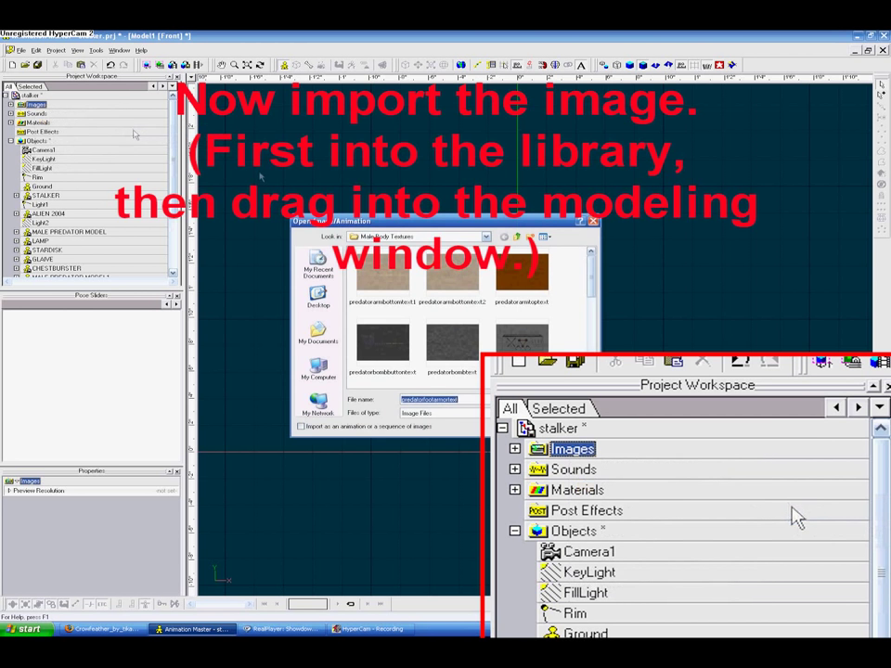
left_click(517, 238)
left_click(516, 238)
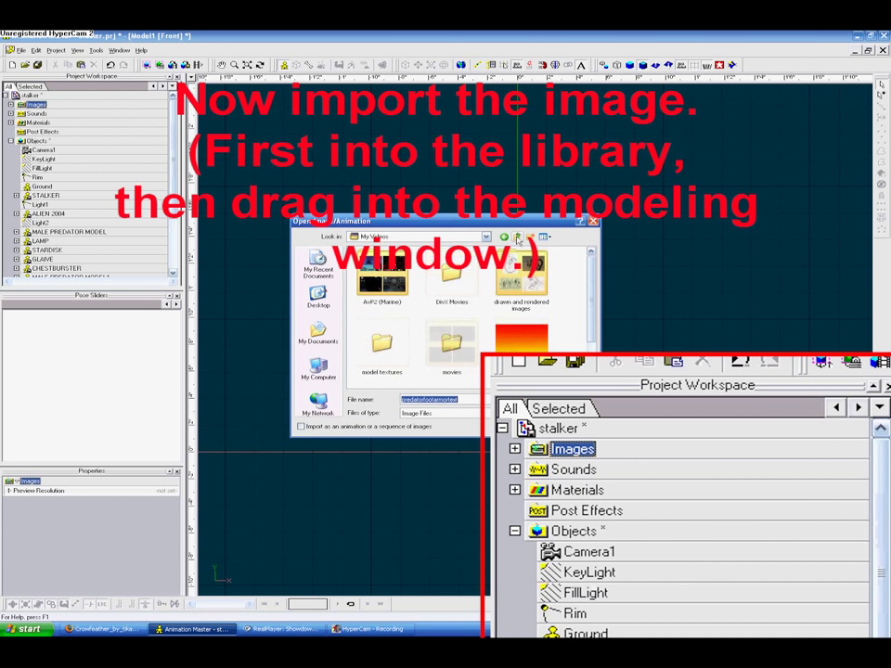
left_click(517, 237)
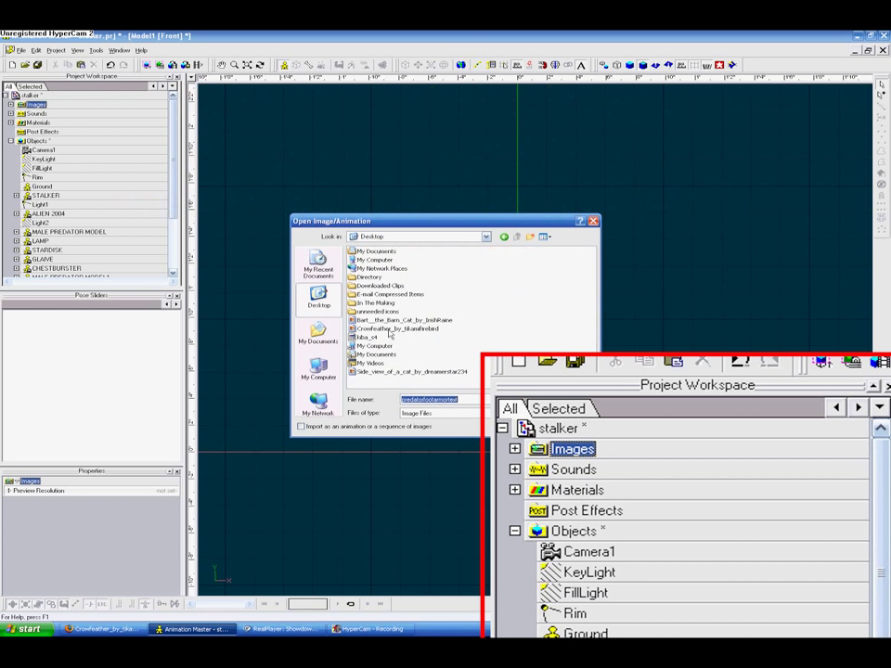
left_click(390, 329)
left_click(567, 398)
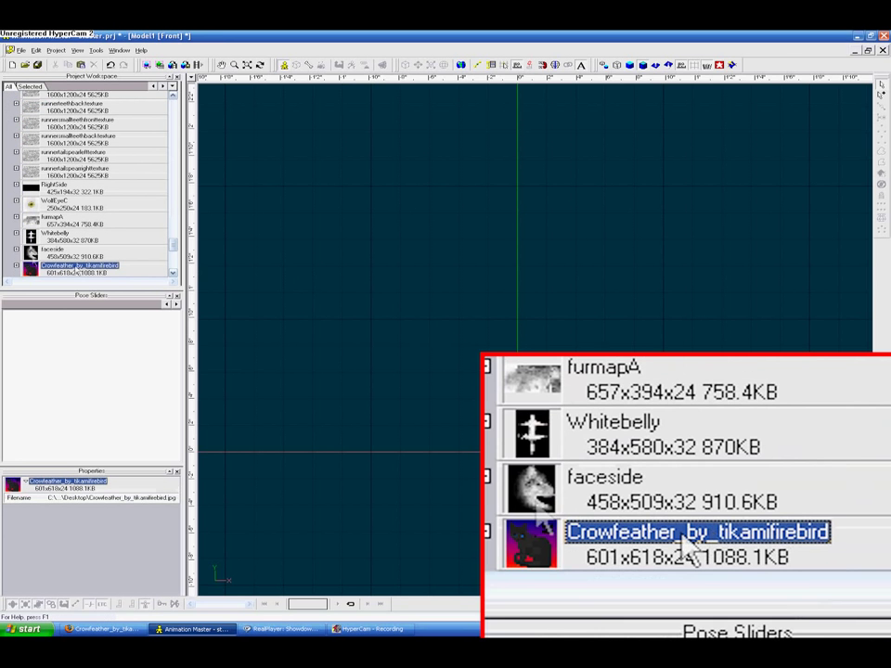
- Add the imported Crowfeather image to the new model's front view as a Rotoscope
left_click_drag(33, 270, 508, 302)
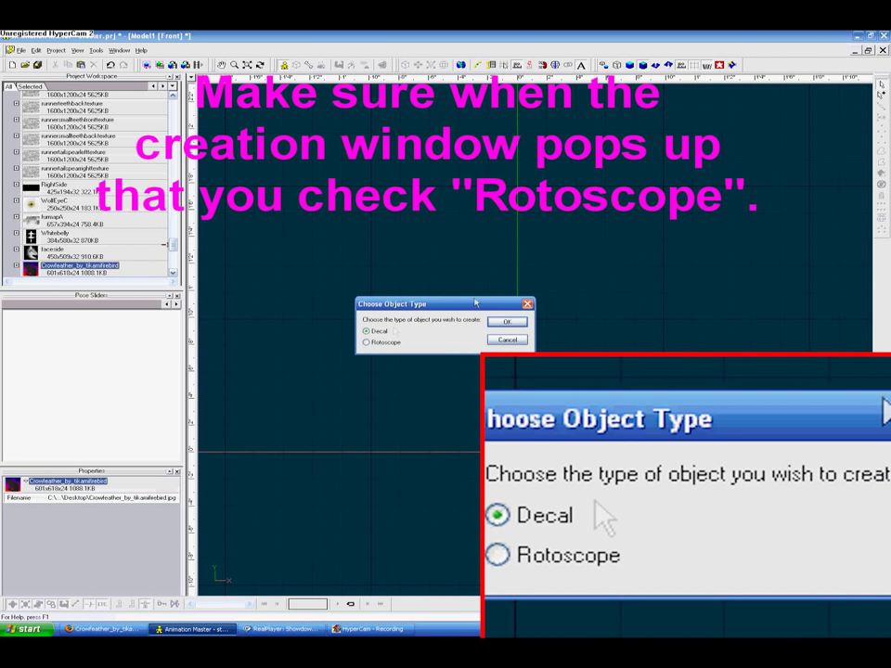
left_click(366, 343)
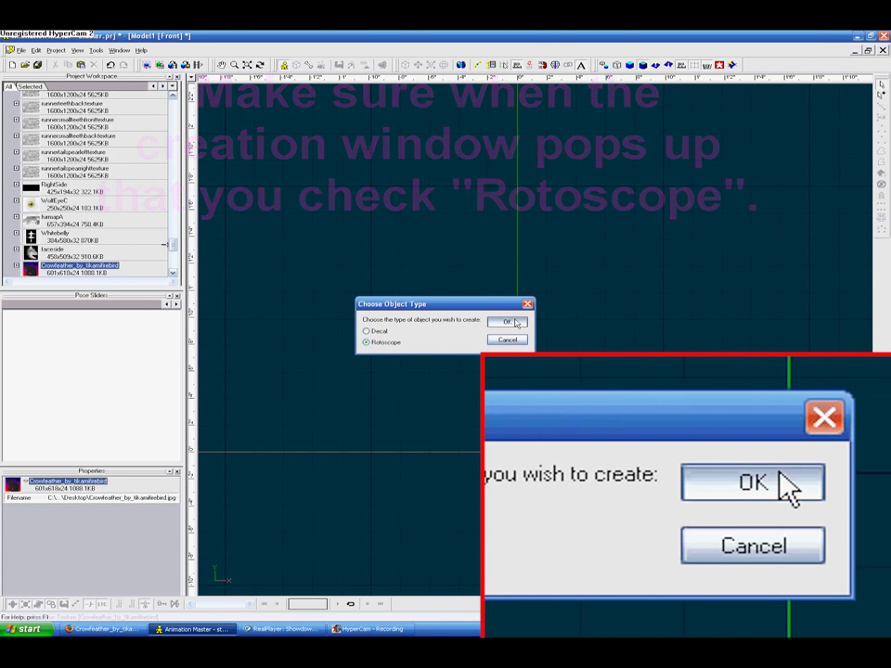
left_click(509, 321)
- Move the rotoscope above the horizontal axis so that the cat's face is centred on the vertical axis
scroll(564, 272, "down", 2)
middle_click_drag(564, 271, 568, 315)
left_click_drag(565, 356, 623, 231)
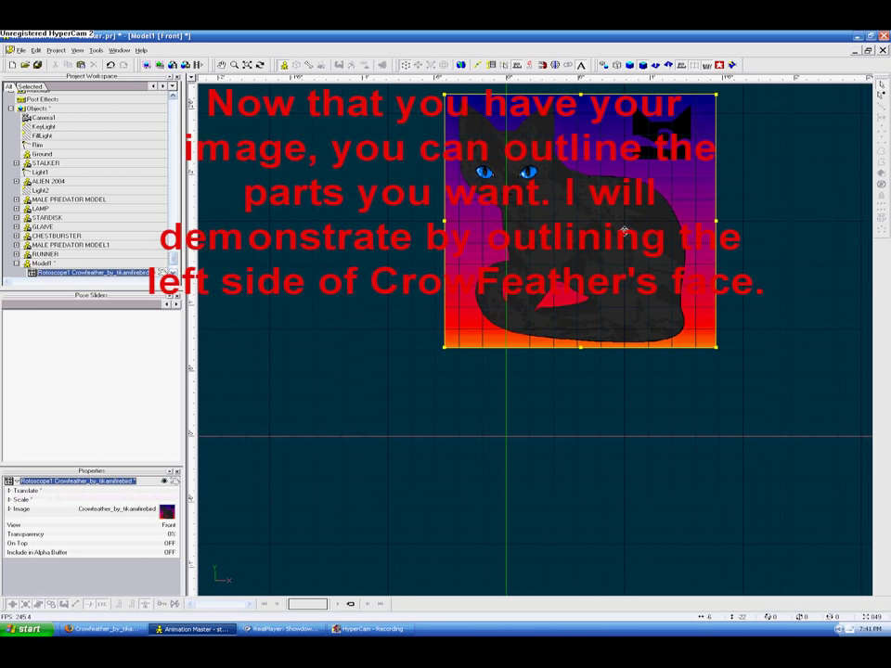
- Draw a short spline along the top of the cat's head, from the left ear's base to the vertical axis
scroll(624, 228, "up", 5)
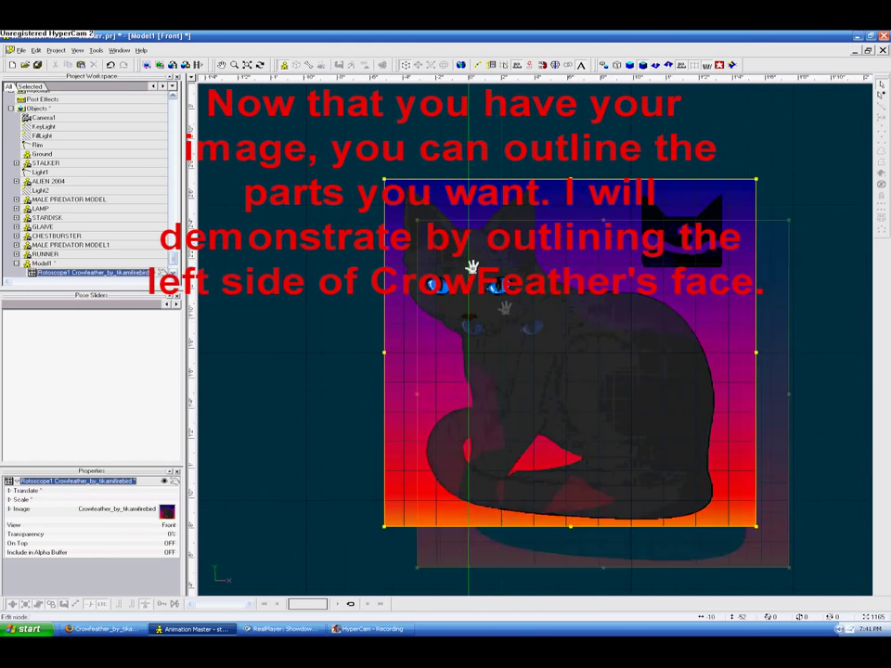
scroll(538, 340, "up", 3)
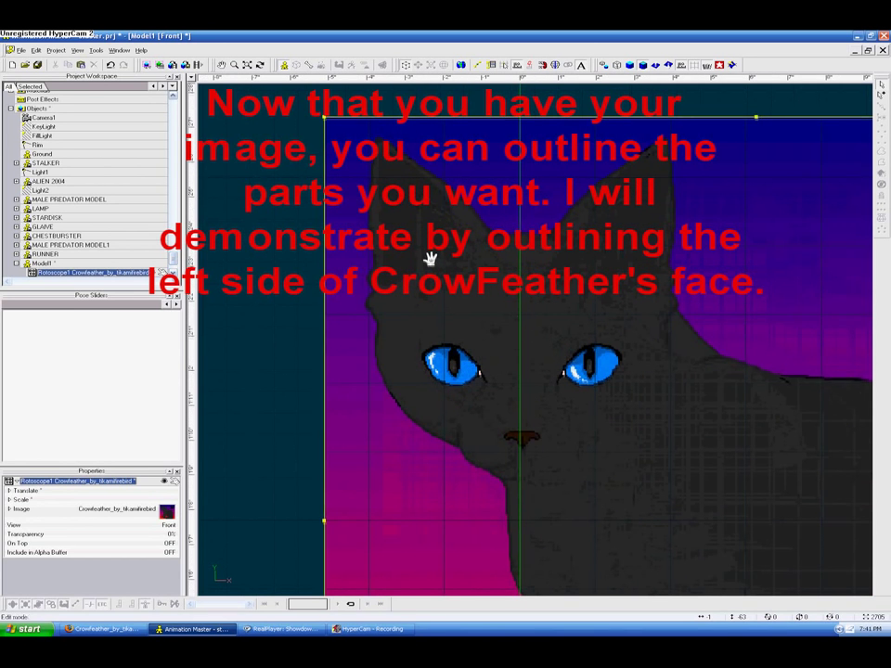
left_click(255, 308)
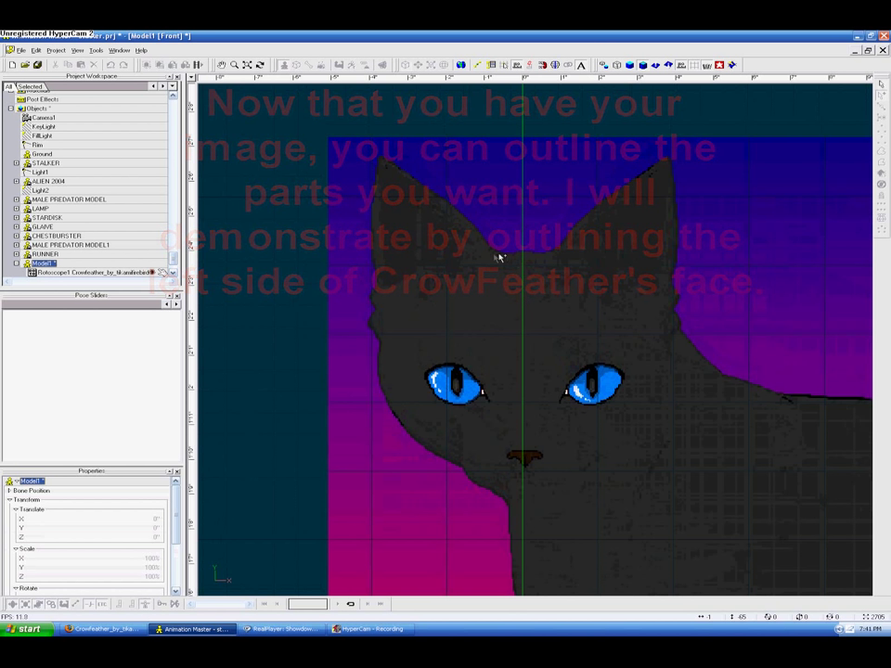
left_click(489, 259)
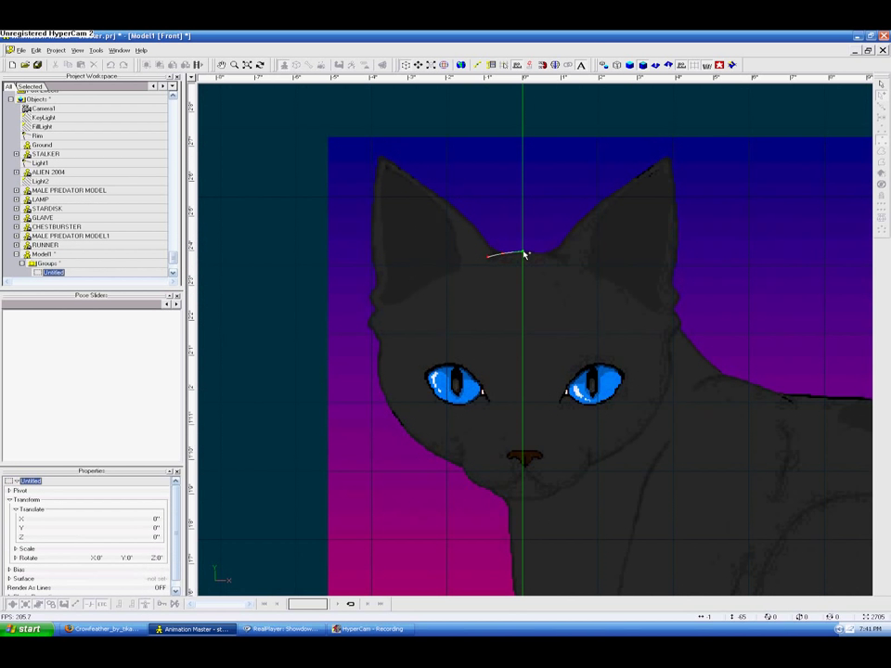
left_click(523, 252)
key("Escape")
- Trace a spline from the head-top line around the left ear, down the fur tufts and along the cheek to the muzzle
left_click(503, 253)
left_click_drag(473, 228, 461, 216)
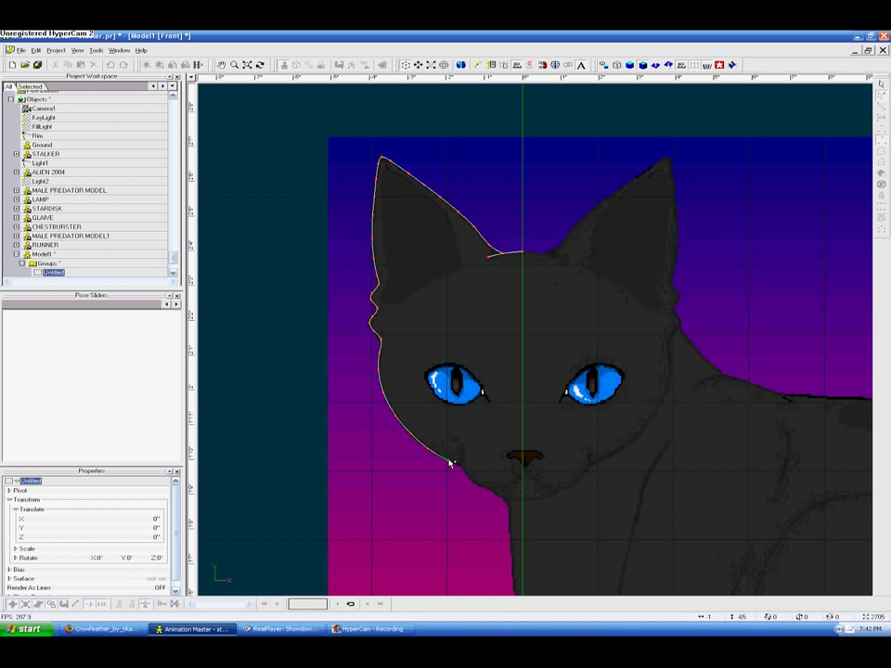
left_click(463, 466)
key("Escape")
- Adjust the control points on the fur tufts below the left ear to follow the picture's edge
middle_click_drag(487, 219, 463, 247)
left_click_drag(462, 248, 476, 243)
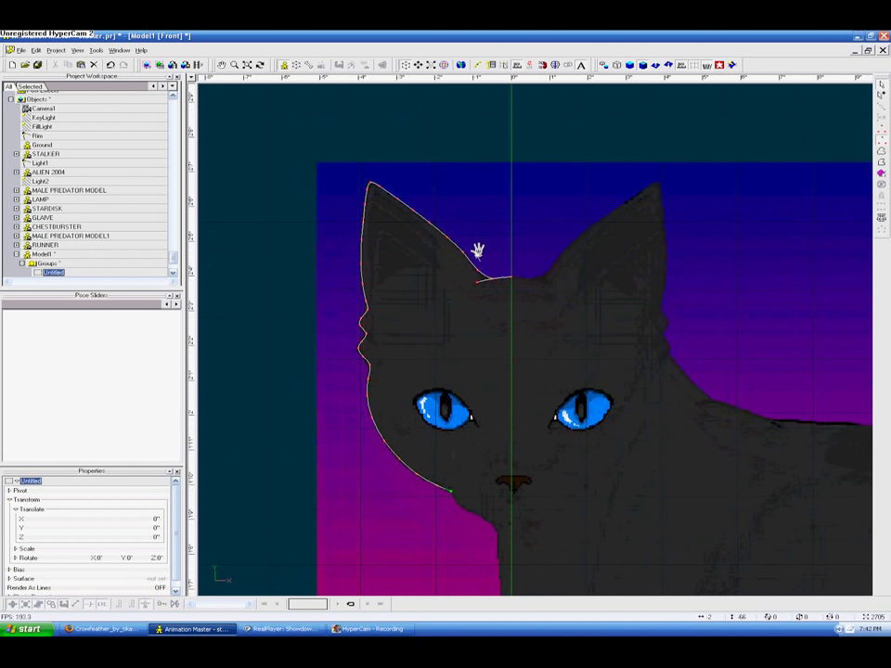
left_click_drag(362, 326, 362, 332)
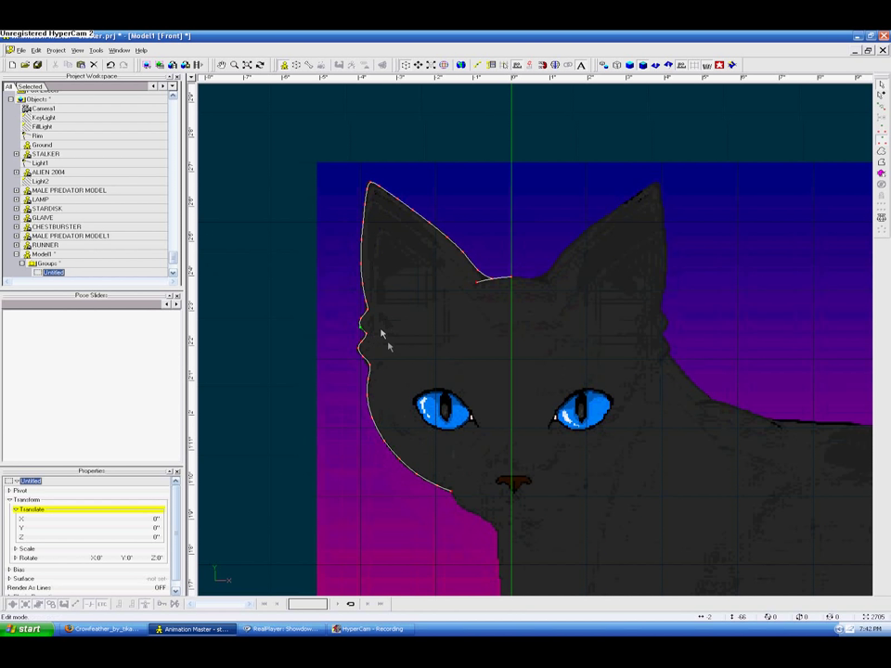
left_click_drag(361, 343, 363, 362)
- Trace a spline from the end of the left cheek around the muzzle to the vertical axis below the nose
left_click_drag(527, 344, 513, 254)
middle_click_drag(512, 296, 512, 276)
scroll(465, 346, "up", 1)
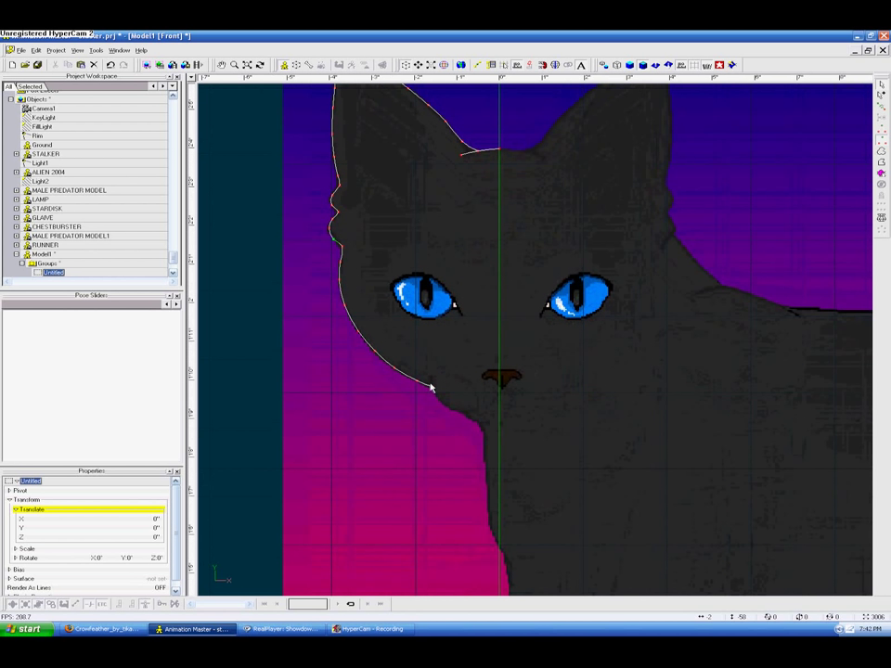
left_click_drag(433, 373, 437, 398)
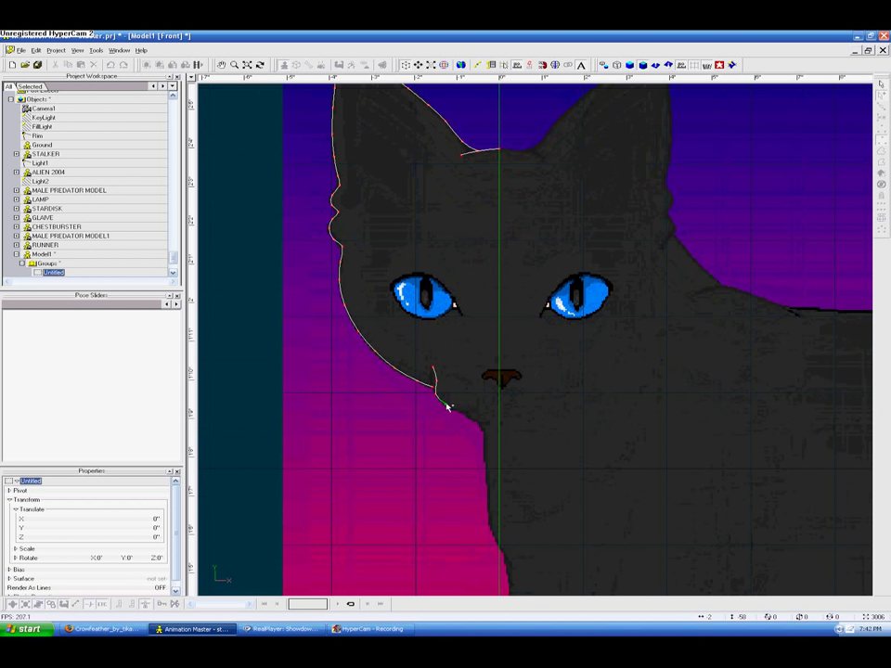
left_click_drag(470, 415, 496, 402)
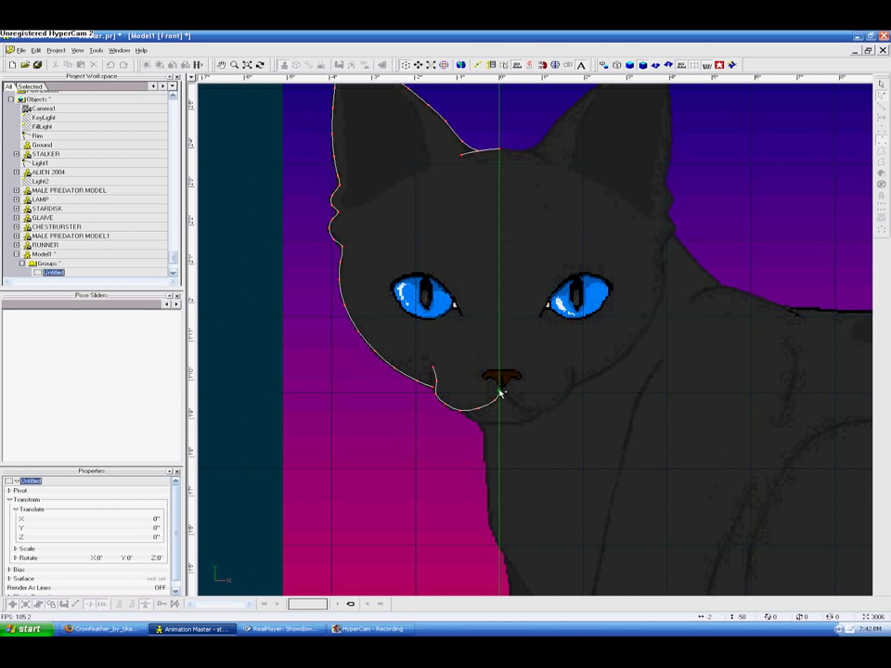
- Finish the muzzle spline at the vertical axis below the nose and adjust its control points to follow the muzzle's curve
left_click(500, 391)
key("Escape")
mouse_move(483, 408)
left_mouse_down()
mouse_move(446, 407)
mouse_move(490, 405)
left_mouse_up()
mouse_move(437, 380)
left_mouse_down()
mouse_move(431, 386)
mouse_move(441, 401)
mouse_move(441, 376)
left_mouse_up()
- Draw a chin spline from the lower edge of the muzzle curve to the vertical axis
mouse_move(486, 412)
middle_mouse_down()
mouse_move(472, 392)
mouse_move(479, 405)
middle_mouse_up()
key("a")
left_click_drag(457, 407, 472, 415)
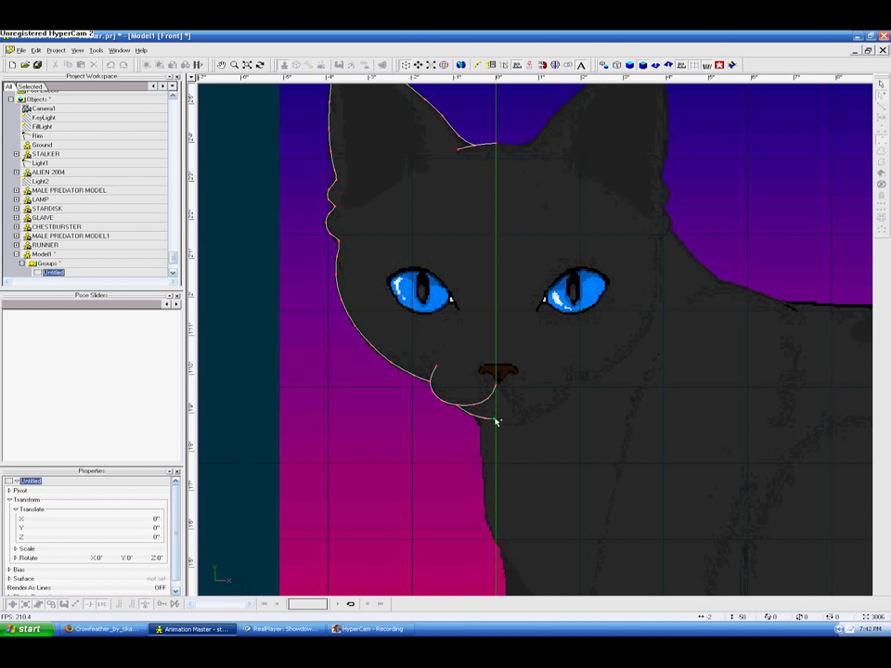
left_click(497, 421)
key("Escape")
- Rotate the model to inspect the traced face outline from an angle and return to the Front view
middle_click_drag(520, 302, 539, 387)
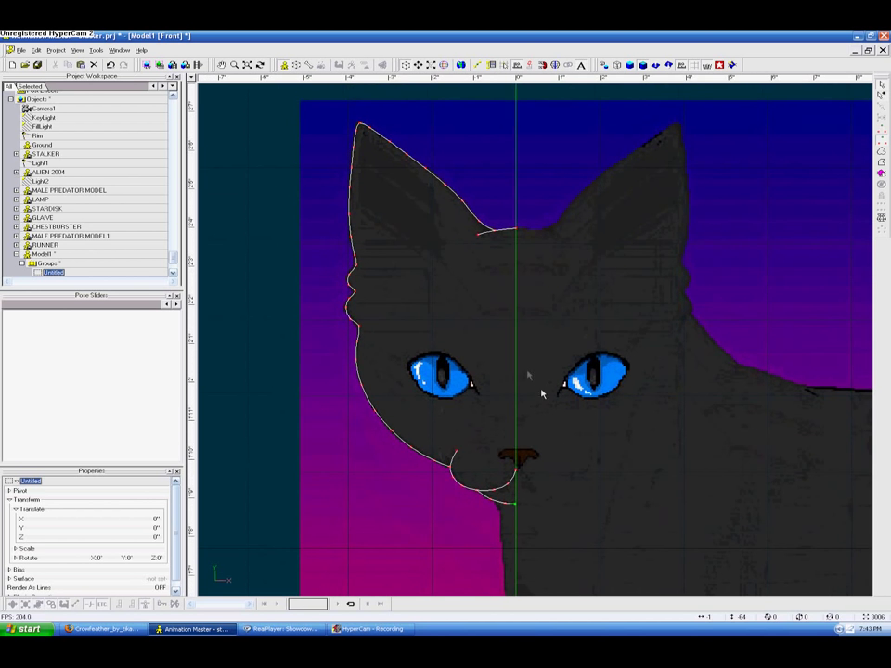
key("m")
mouse_move(451, 317)
left_mouse_down()
mouse_move(435, 301)
mouse_move(573, 308)
mouse_move(456, 310)
left_mouse_up()
key("t")
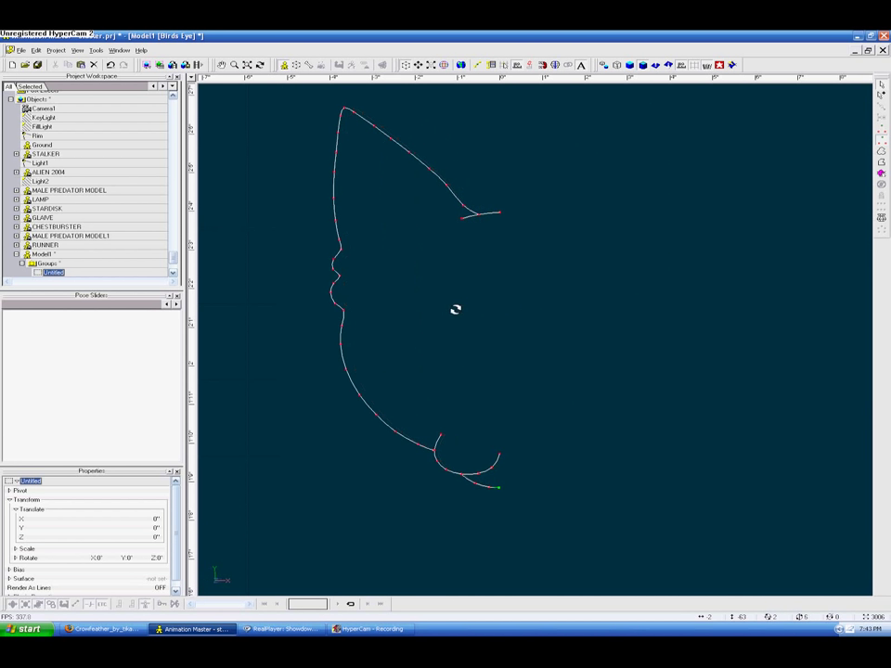
right_click(554, 291)
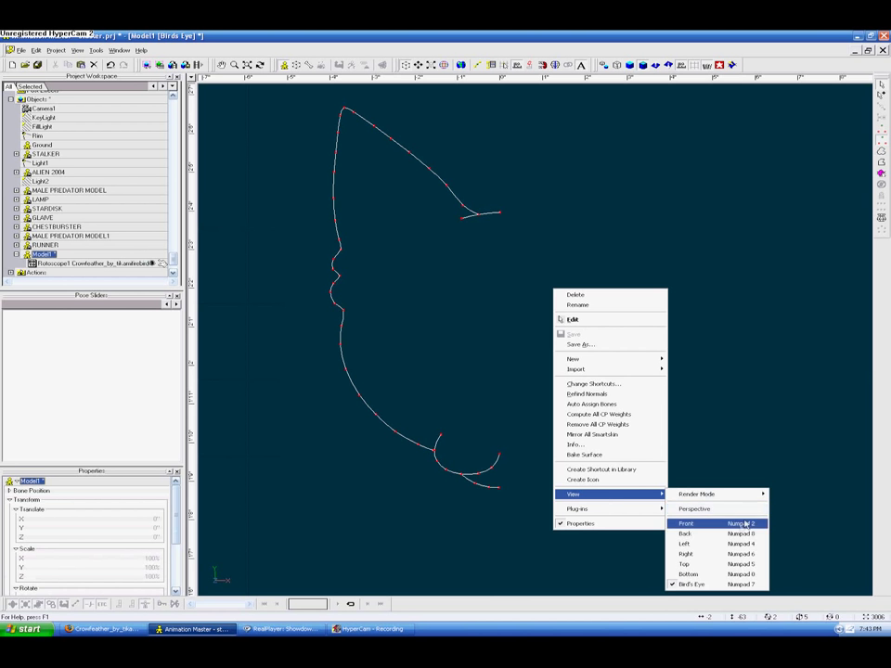
left_click(698, 524)
- Trace a closed spline around the cat's left eye, starting and ending at its inner corner
middle_click_drag(547, 376, 596, 369)
scroll(596, 369, "up", 3)
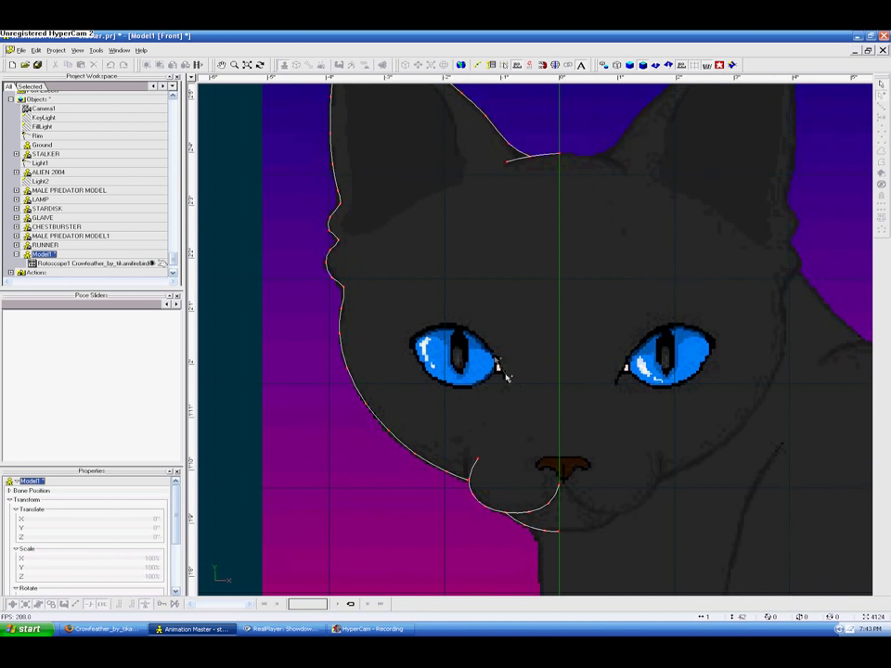
left_click(507, 377)
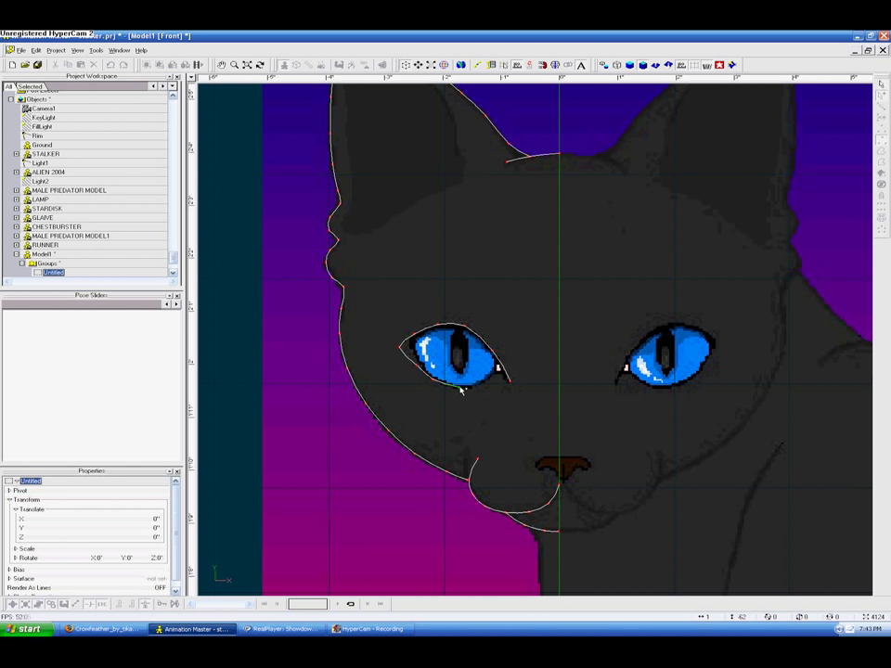
right_click(508, 381)
scroll(458, 324, "down", 5)
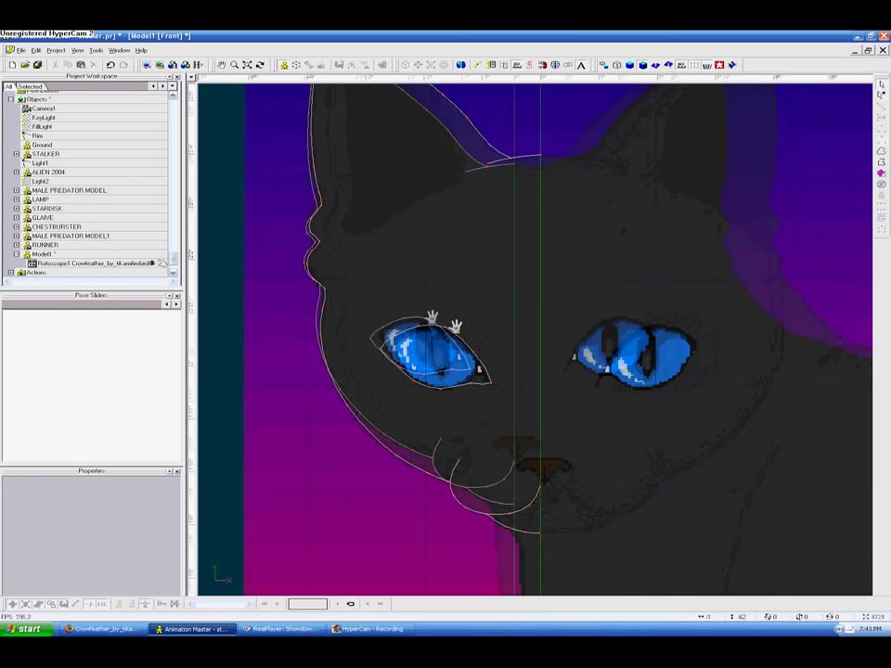
- Trace the left half of the nose from the vertical axis to the top of the muzzle spline, aligning its upper end with the axis
scroll(431, 287, "up", 5)
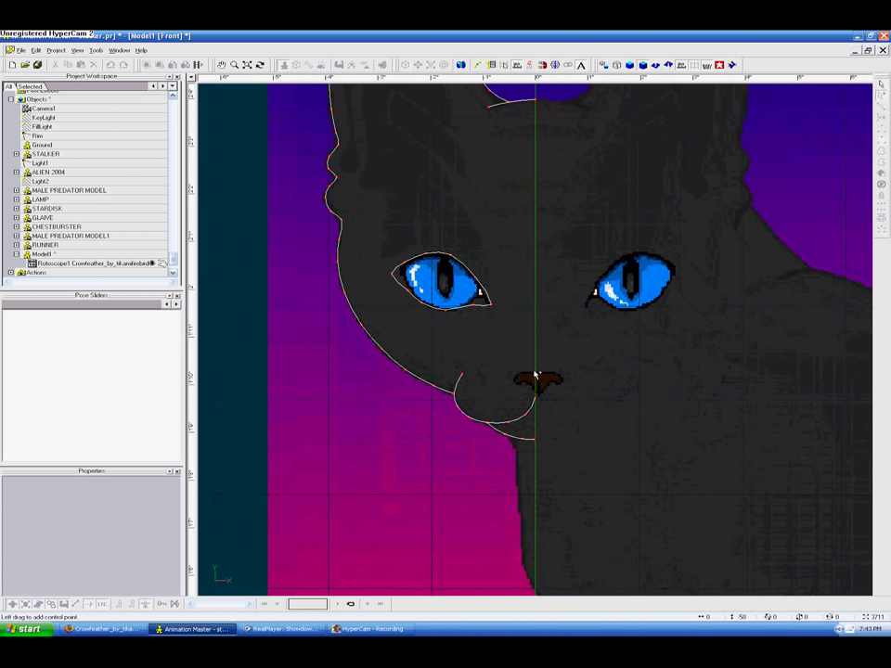
left_click(523, 375)
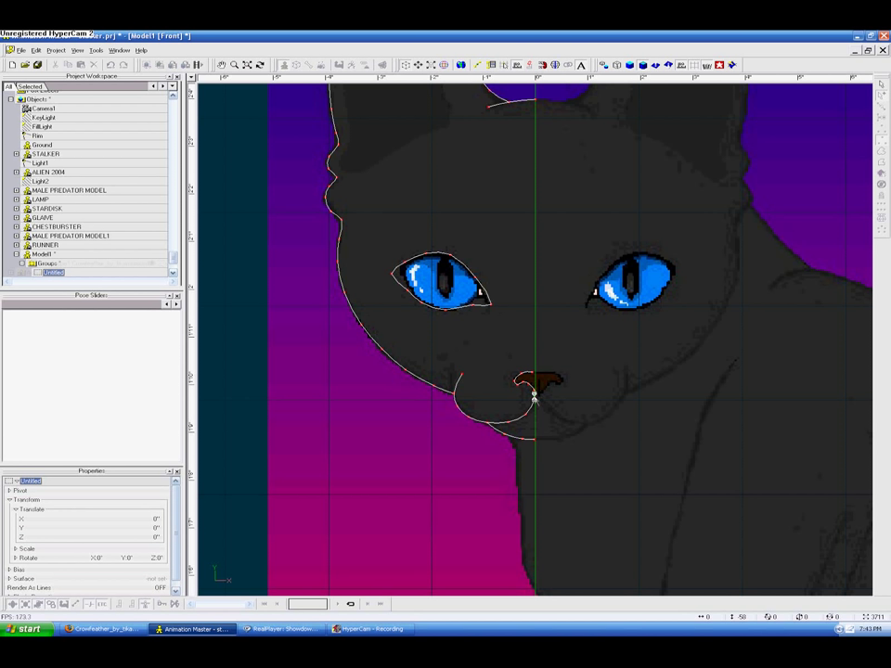
right_click(536, 395)
left_click(534, 375)
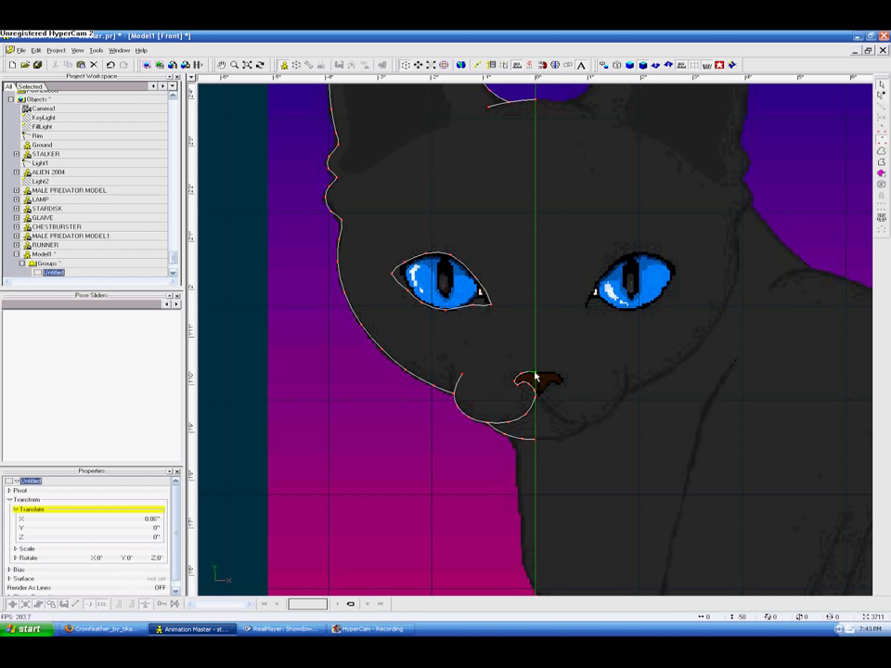
- Delete the Crowfeather rotoscope image from the model and confirm its removal
middle_click_drag(534, 192, 538, 351)
scroll(538, 329, "down", 2)
middle_click_drag(528, 283, 511, 119)
scroll(510, 120, "up", 2)
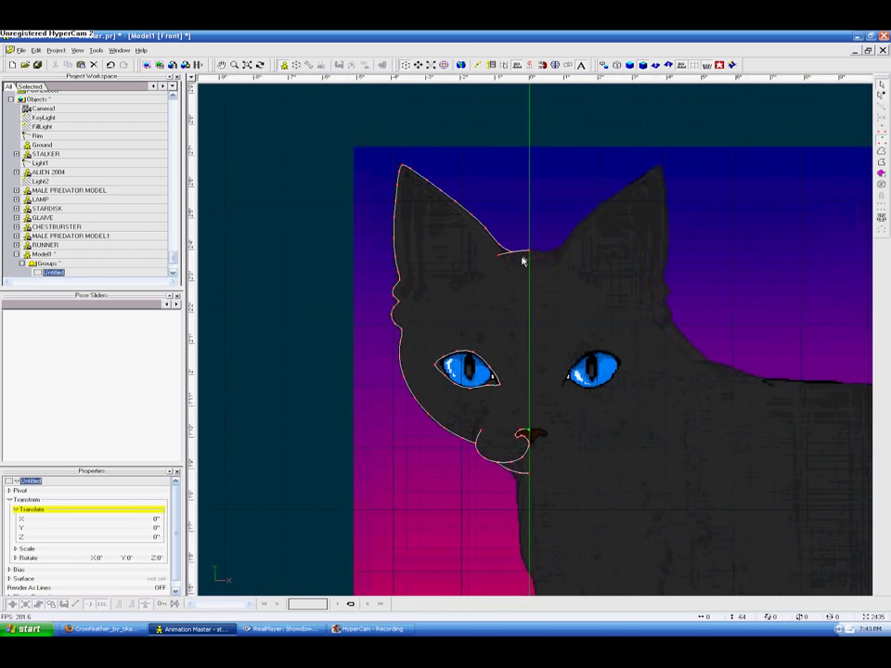
right_click(637, 179)
left_click(550, 188)
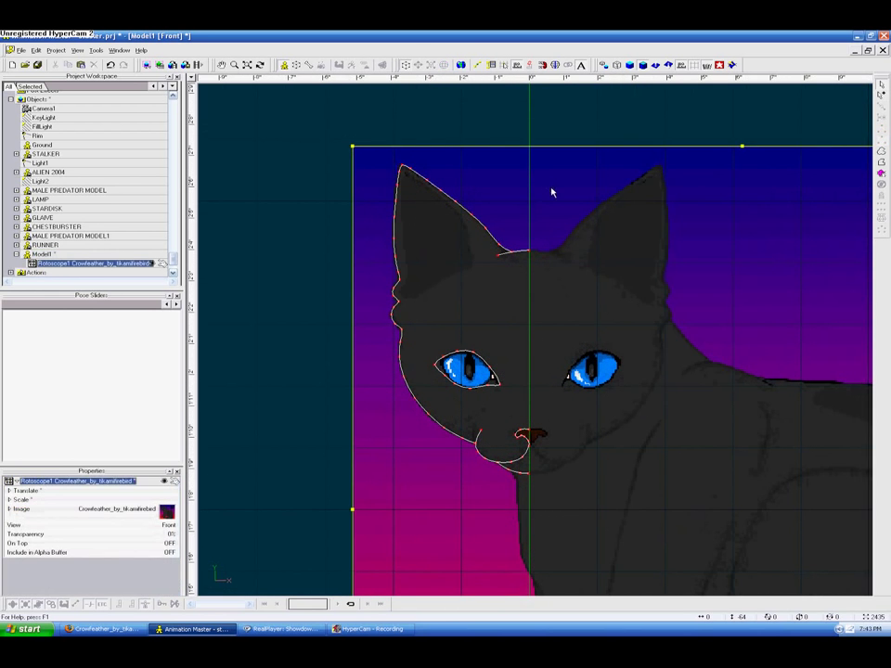
right_click(552, 192)
left_click(574, 194)
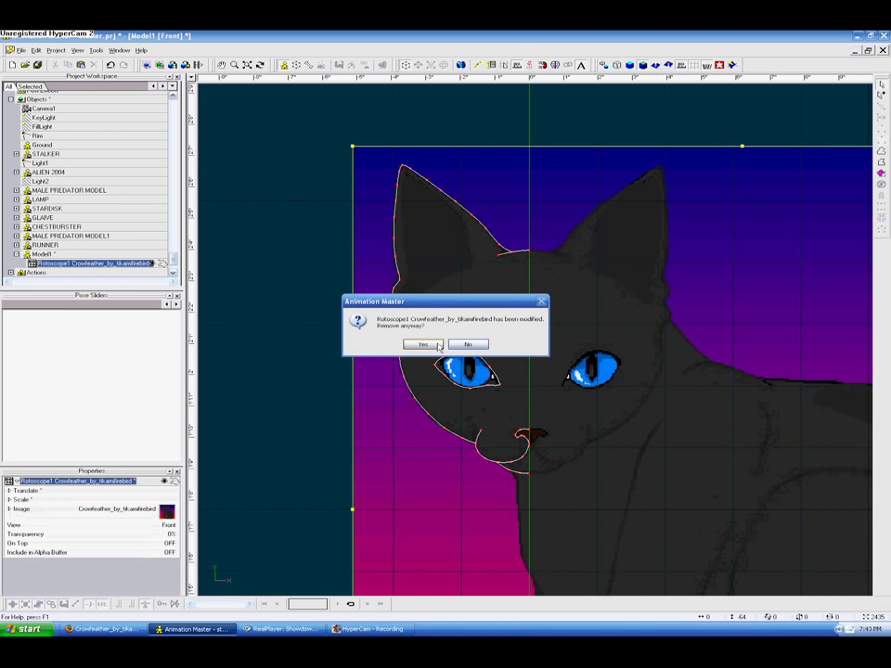
left_click(438, 346)
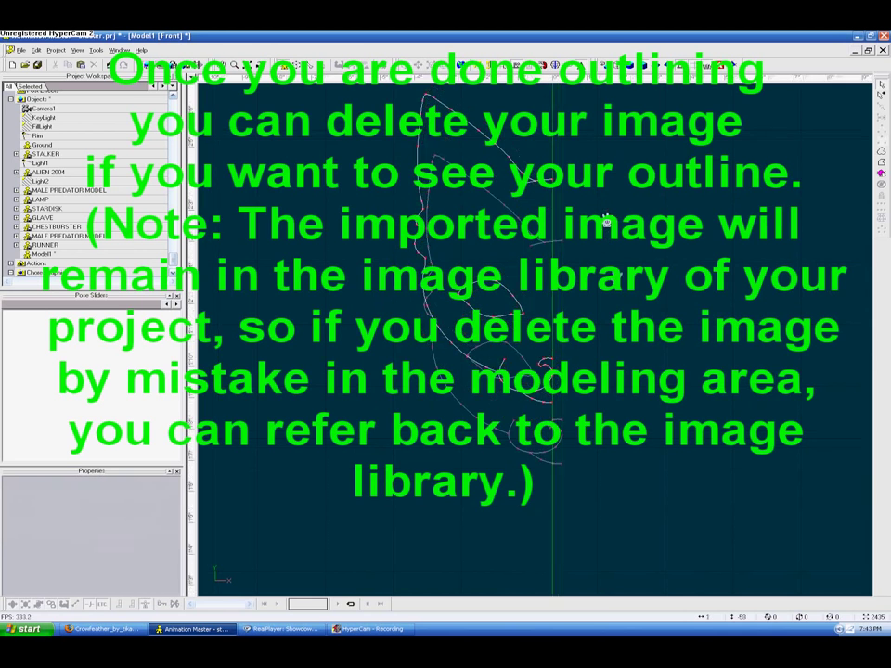
- Select the whole outline to examine it from a rotated angle, return to the Front view and clear the selection
middle_click_drag(638, 357, 645, 317)
scroll(714, 525, "down", 3)
left_click_drag(666, 516, 423, 145)
scroll(527, 229, "up", 2)
key("t")
mouse_move(515, 237)
left_mouse_down()
mouse_move(621, 234)
mouse_move(590, 260)
mouse_move(516, 260)
left_mouse_up()
middle_click_drag(516, 261, 506, 236)
right_click(534, 272)
mouse_move(576, 437)
left_click(678, 469)
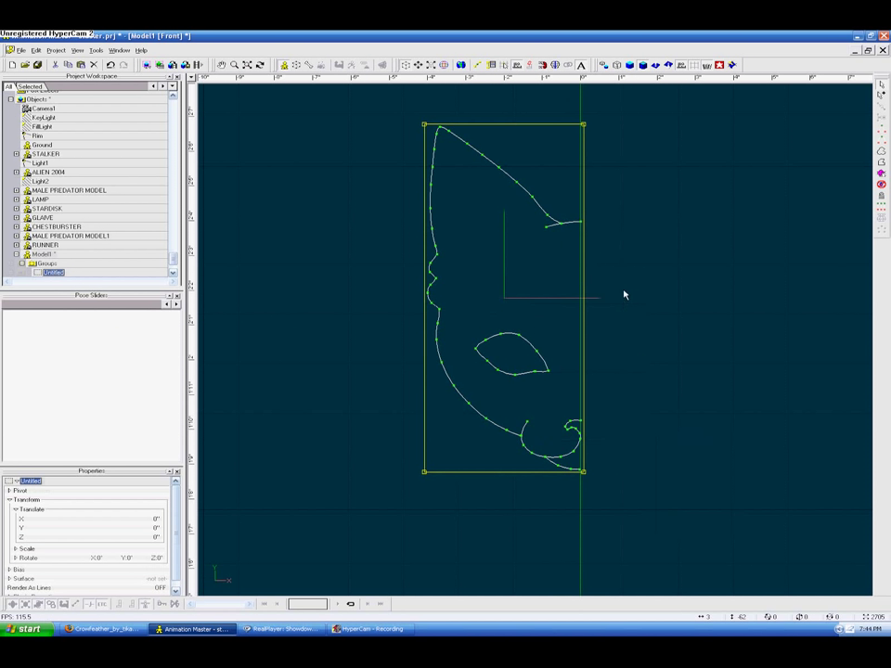
left_click(507, 290)
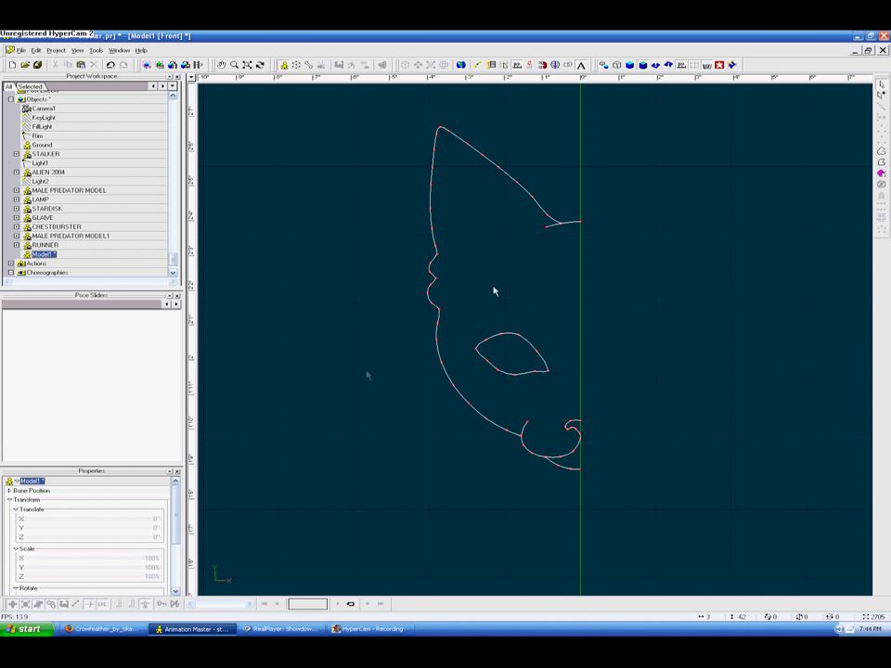